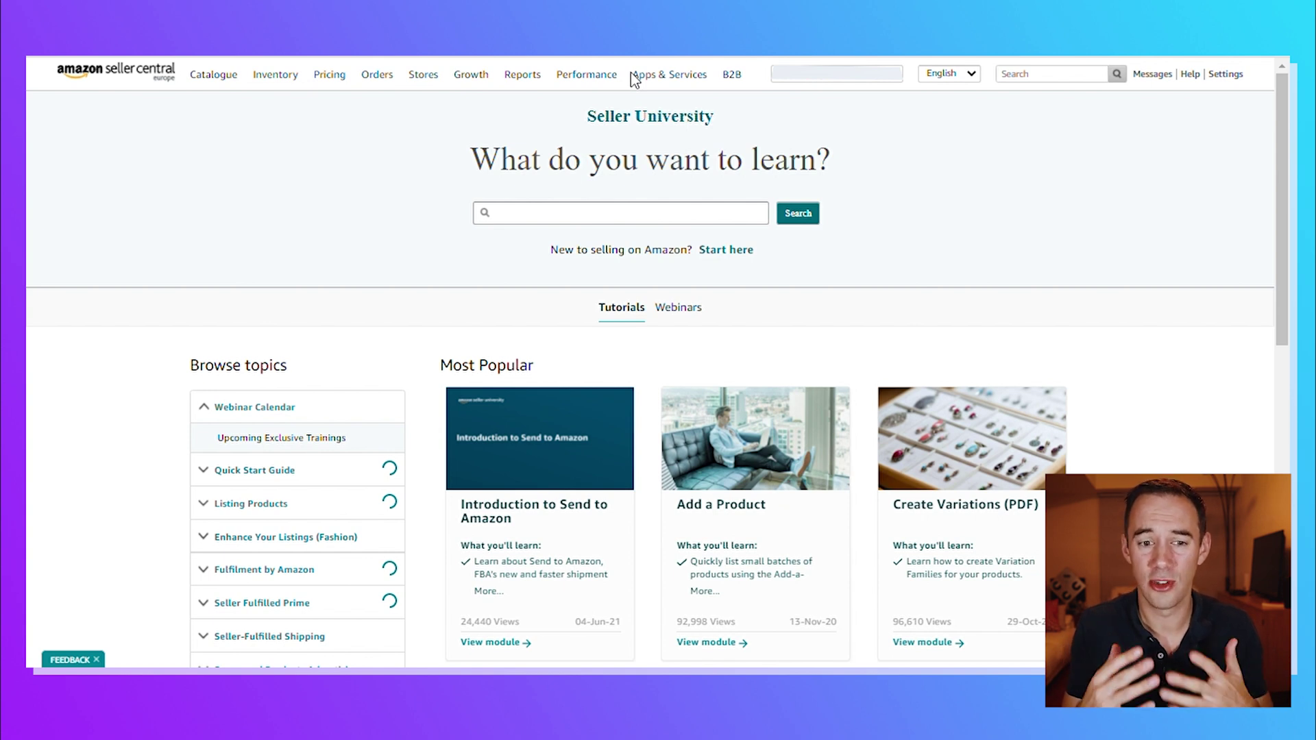
Step: Open Fix Price Alerts from the Pricing menu to see the 5 inactive offers
{"action": "mouse_move", "coordinate": [335, 77]}
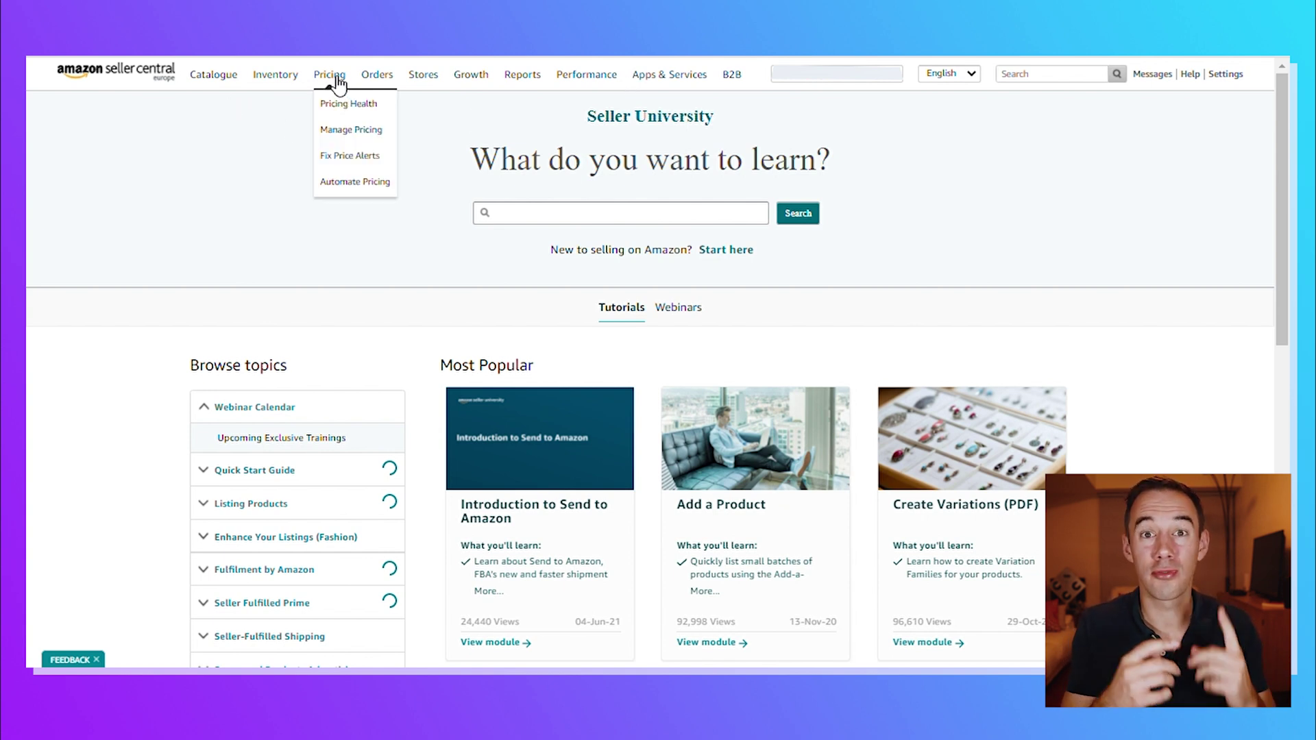
{"action": "left_click", "coordinate": [361, 163]}
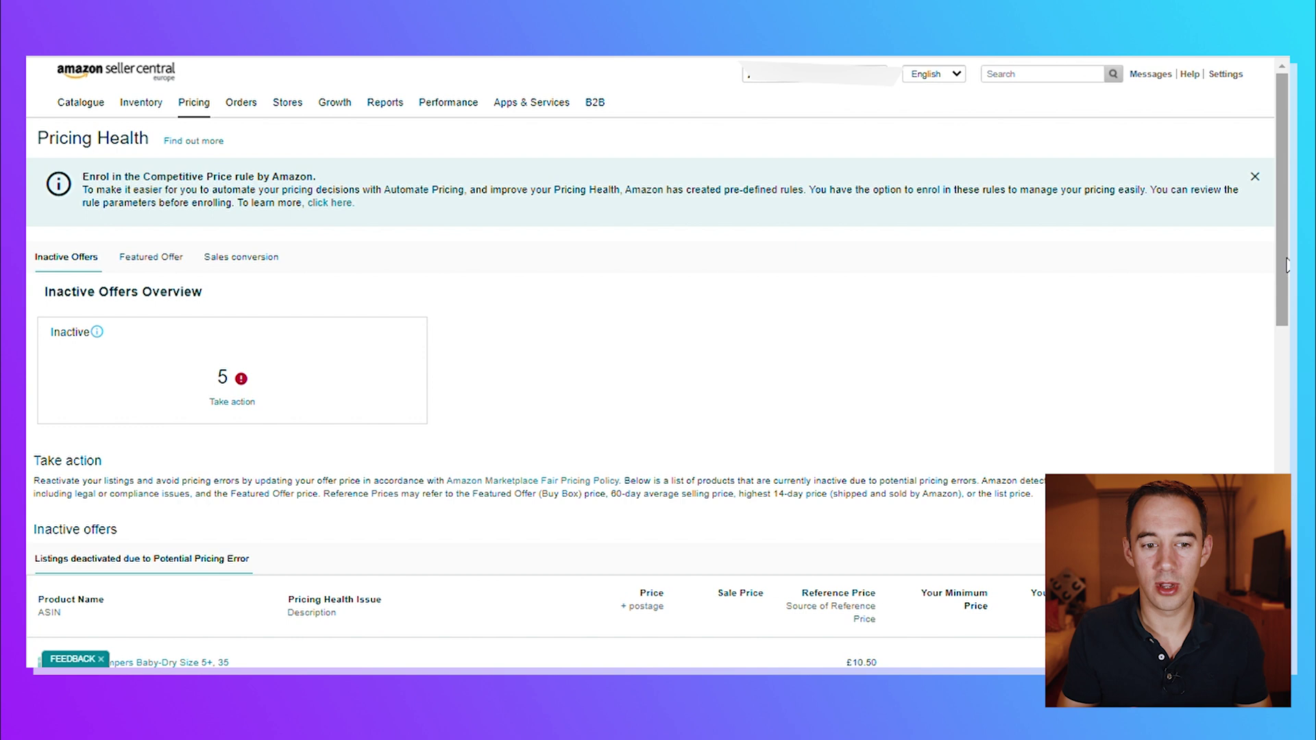
Step: Scroll to the inactive offers, highlight the £7.99 listing's low-pricing tip, and start updating its price
{"action": "left_click_drag", "start_coordinate": [1287, 253], "coordinate": [1284, 580]}
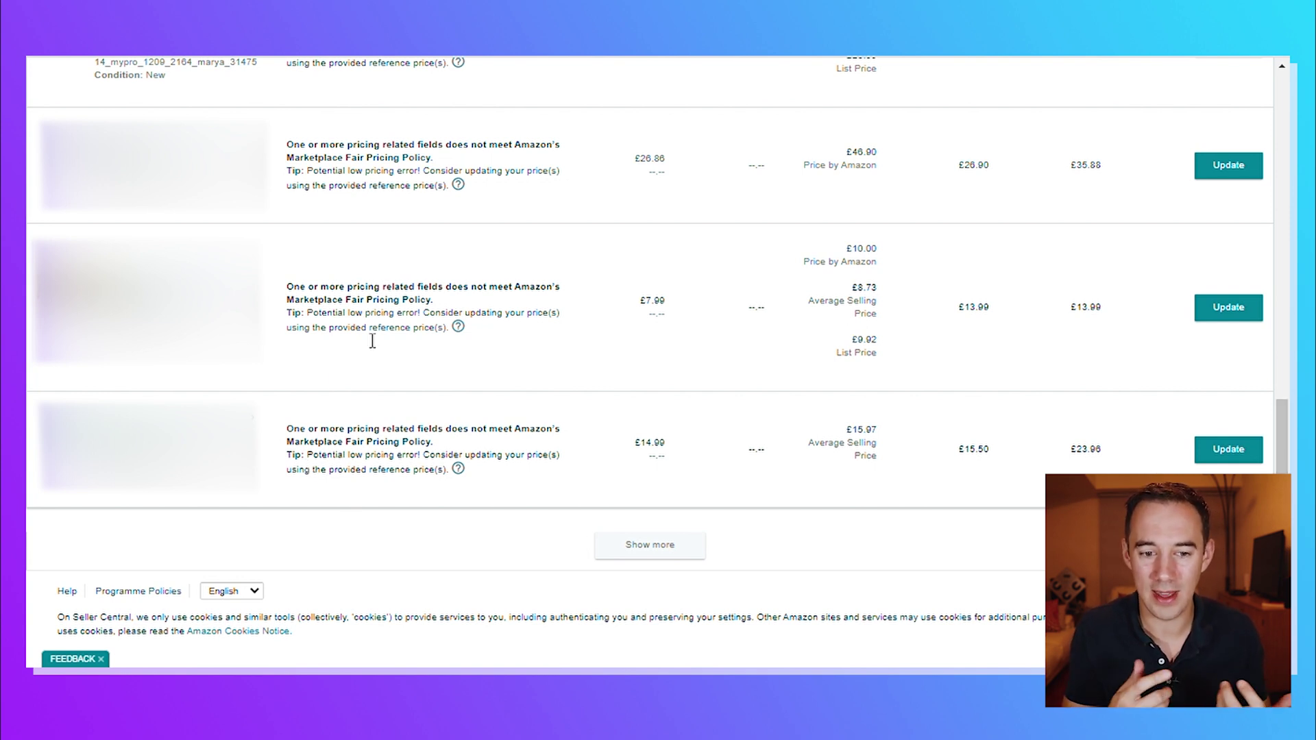
{"action": "left_click_drag", "start_coordinate": [309, 316], "coordinate": [432, 340]}
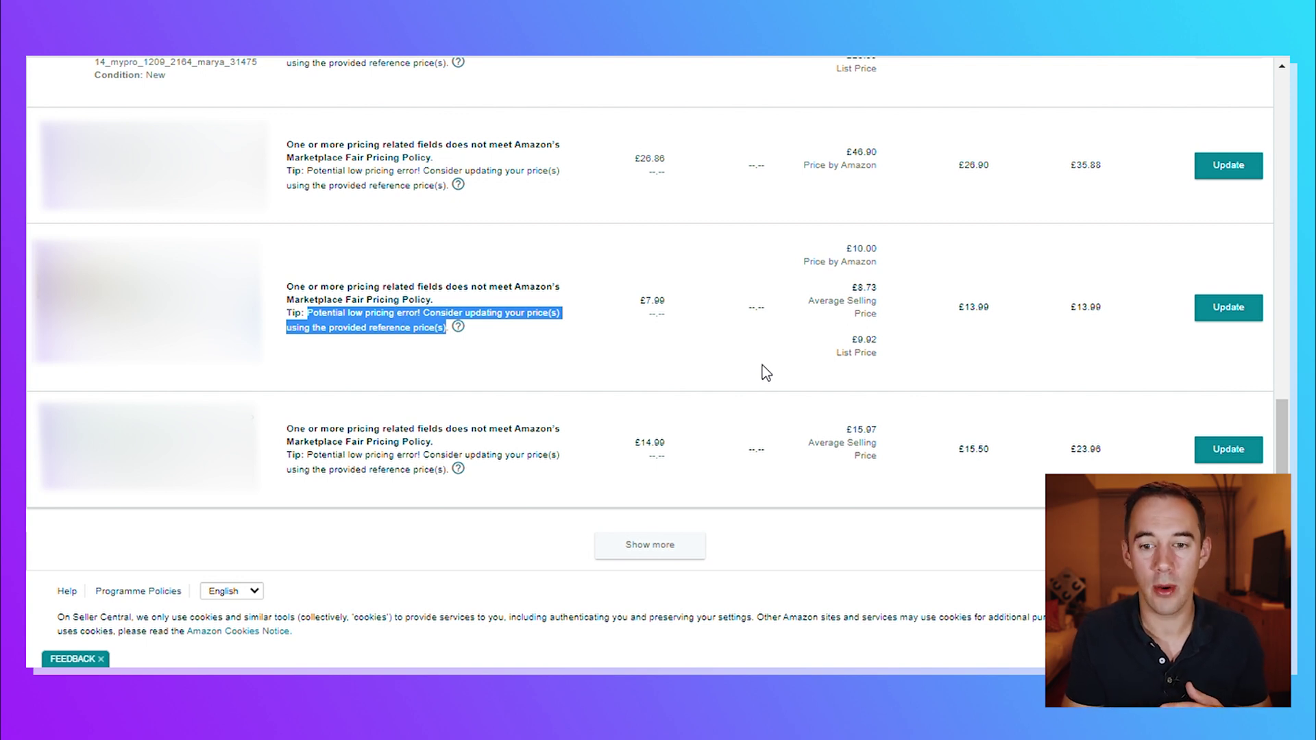
{"action": "left_click", "coordinate": [1243, 310]}
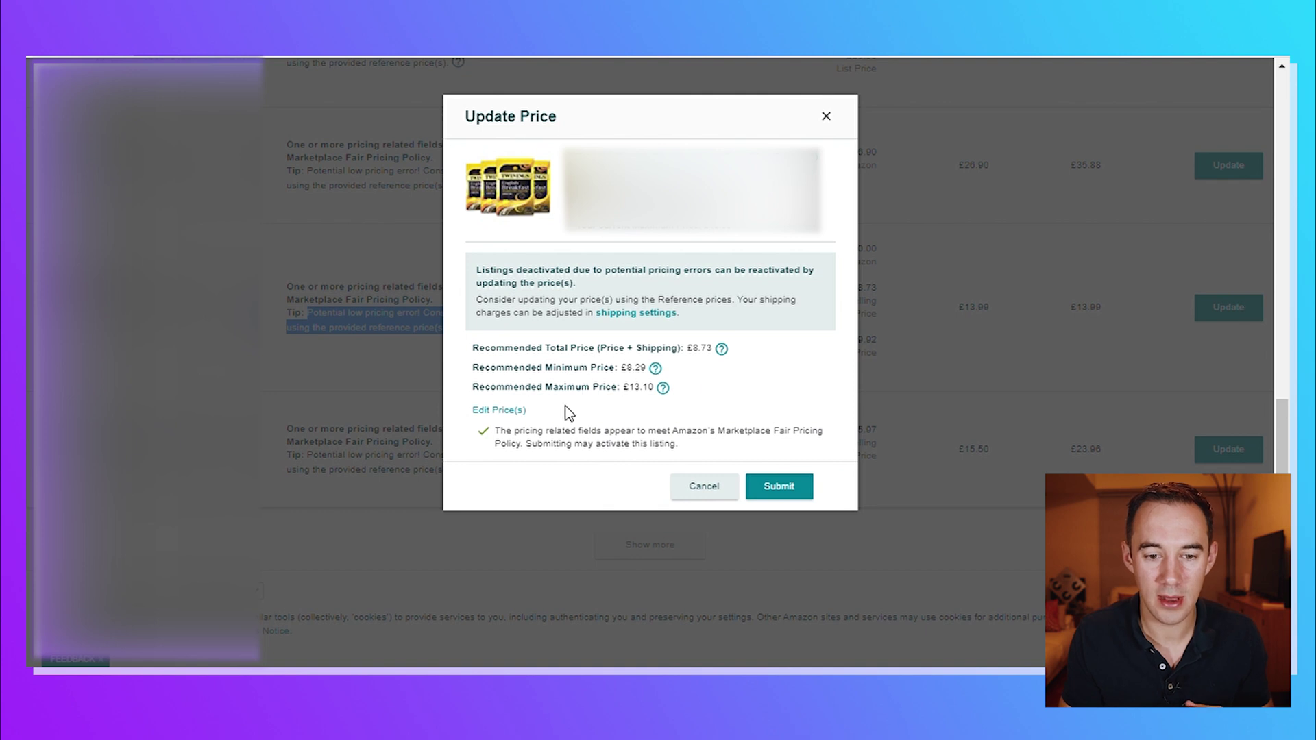
Step: Edit the £7.99 listing's prices: new price 14.19, minimum 13.99, maximum 16.06
{"action": "left_click", "coordinate": [517, 412]}
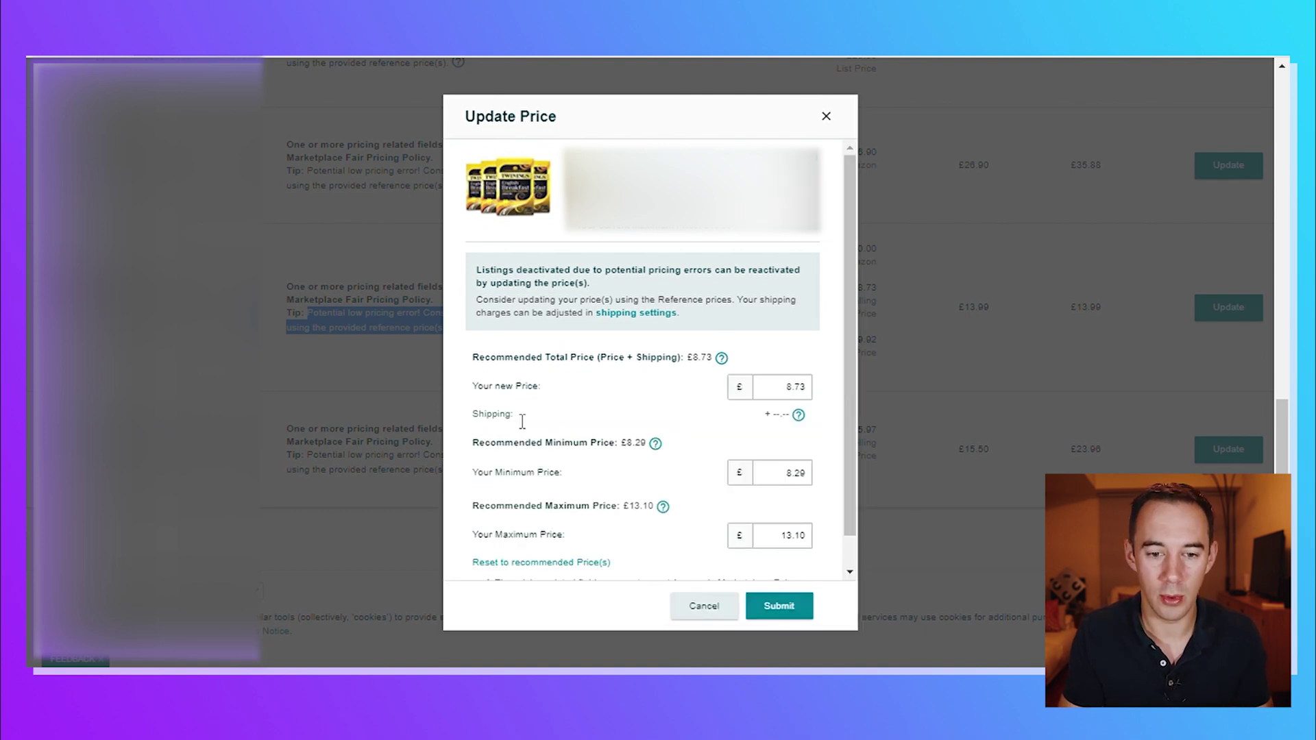
{"action": "left_click_drag", "start_coordinate": [853, 259], "coordinate": [853, 356]}
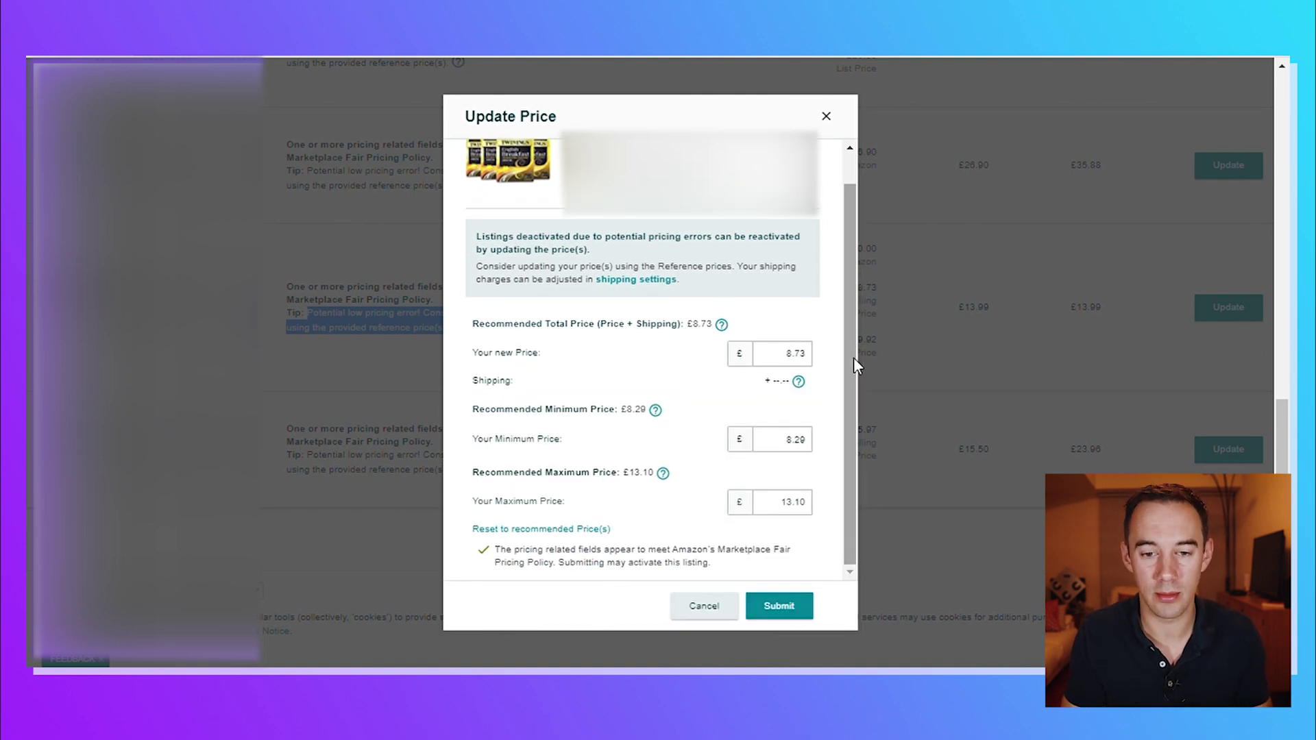
{"action": "double_click", "coordinate": [802, 361]}
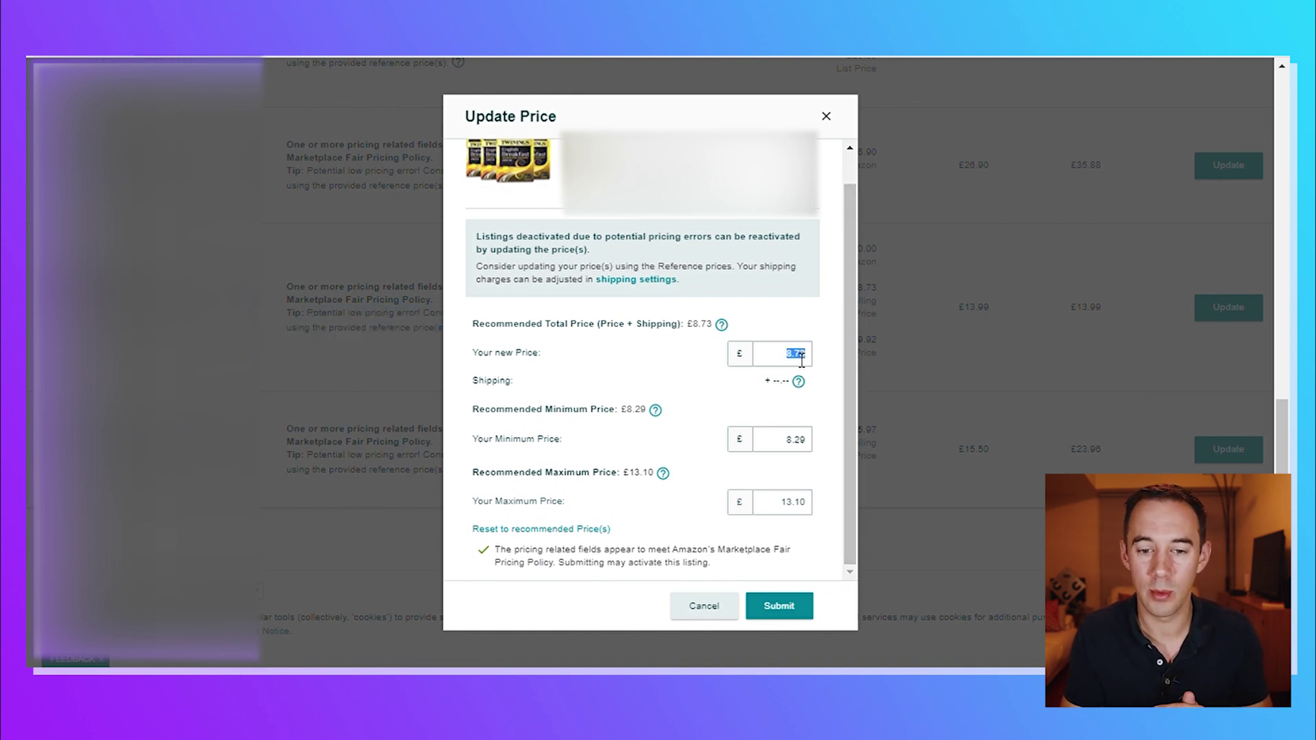
{"action": "key", "text": "BackSpace"}
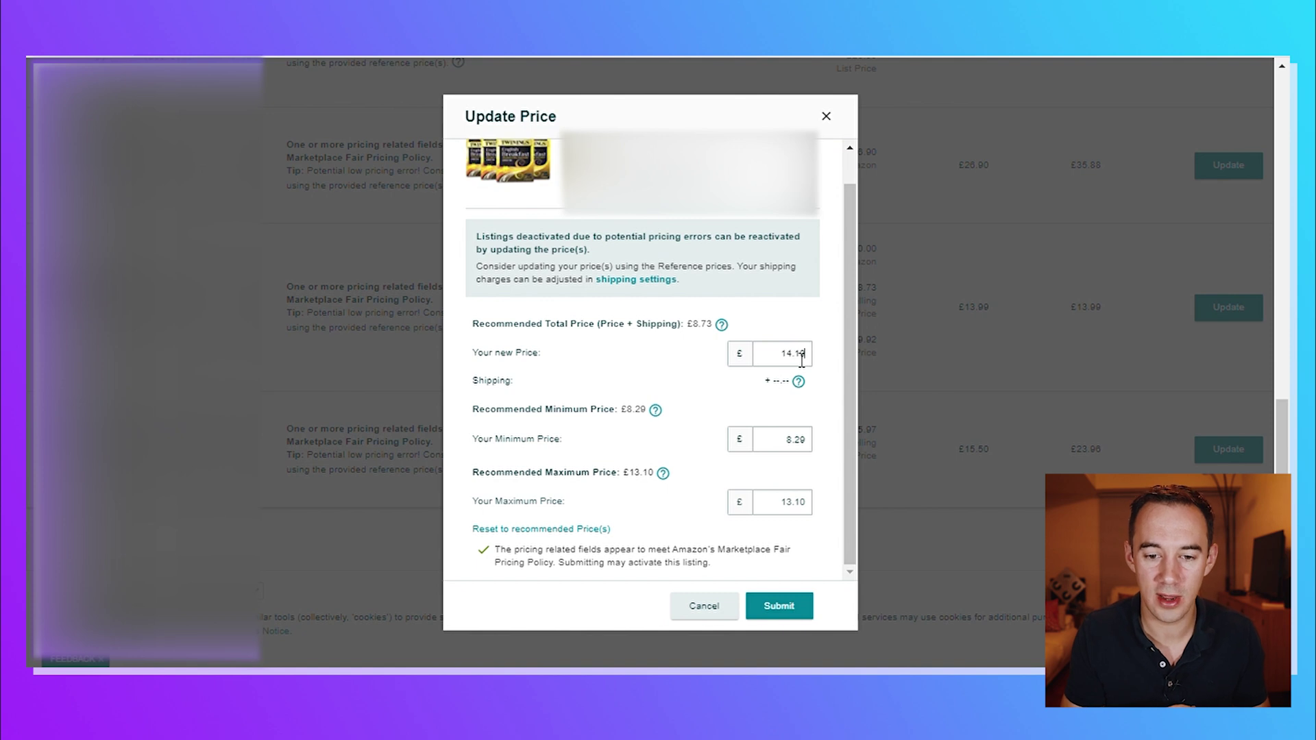
{"action": "type", "text": "14.19"}
{"action": "double_click", "coordinate": [795, 442]}
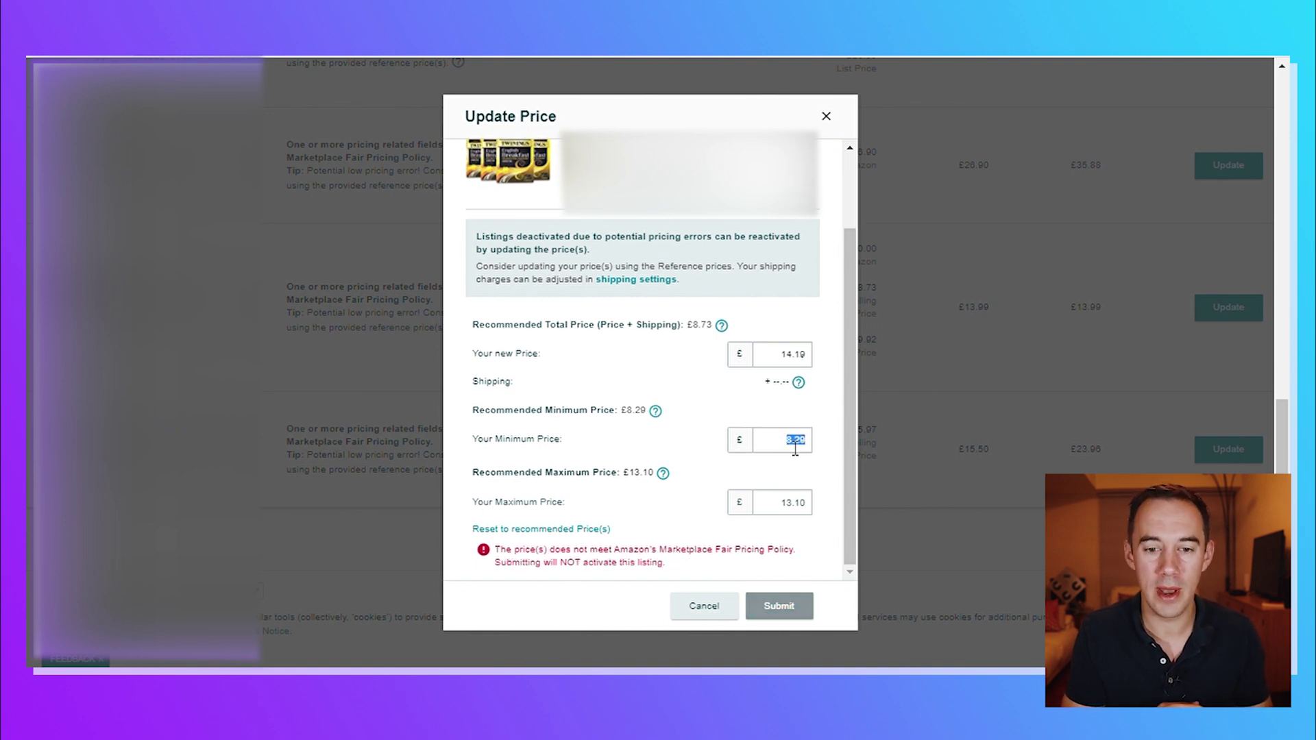
{"action": "type", "text": "13.09"}
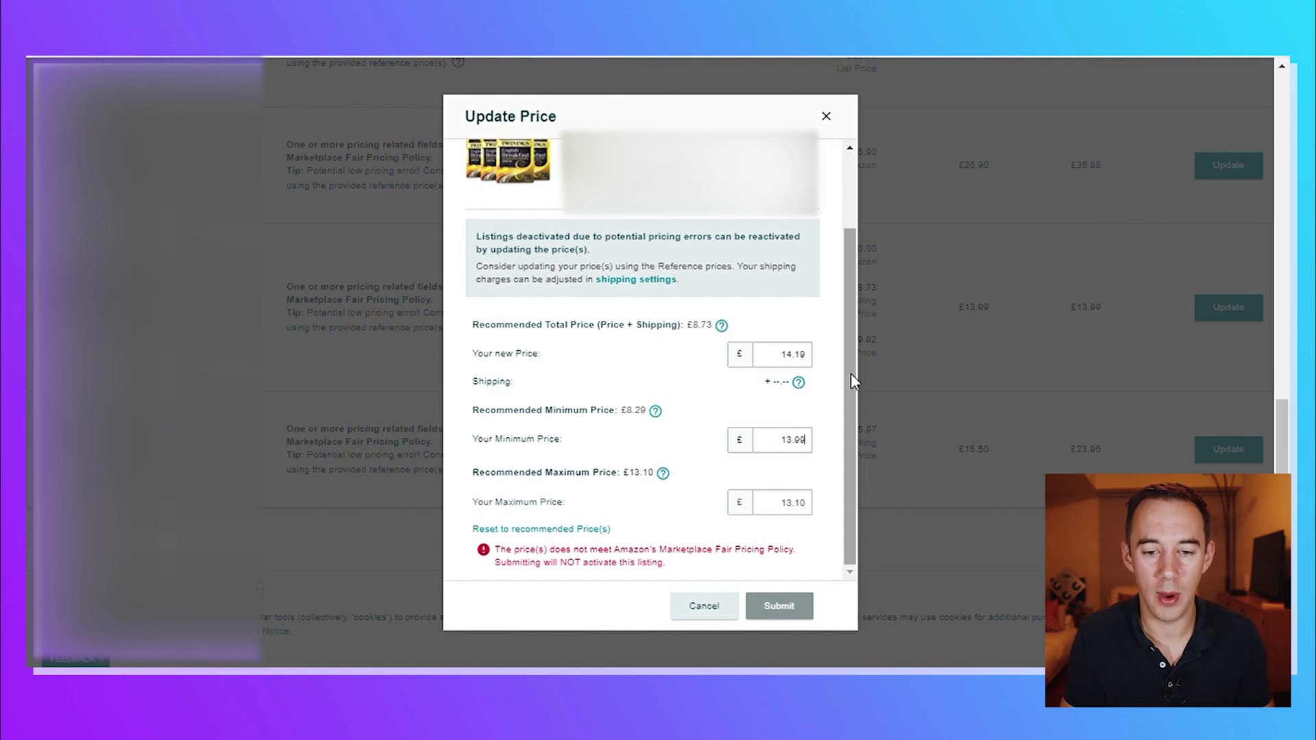
{"action": "double_click", "coordinate": [806, 512]}
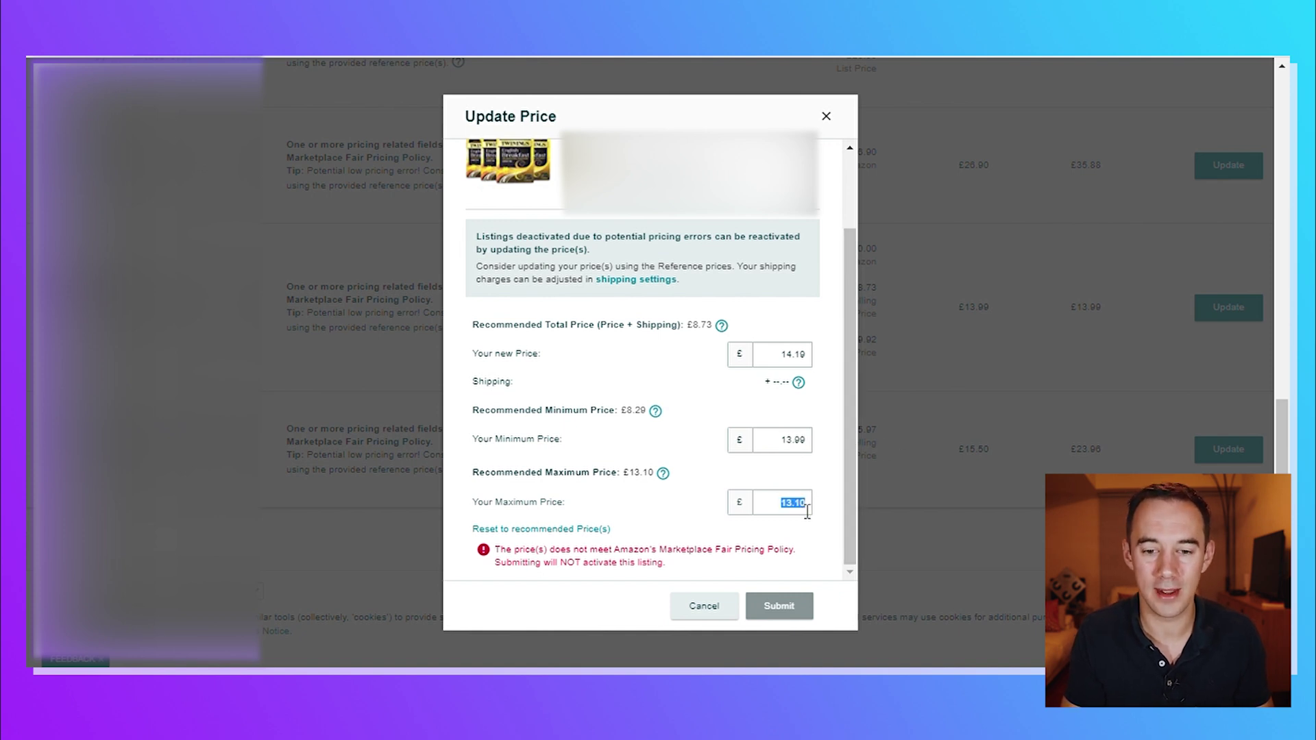
{"action": "type", "text": "16"}
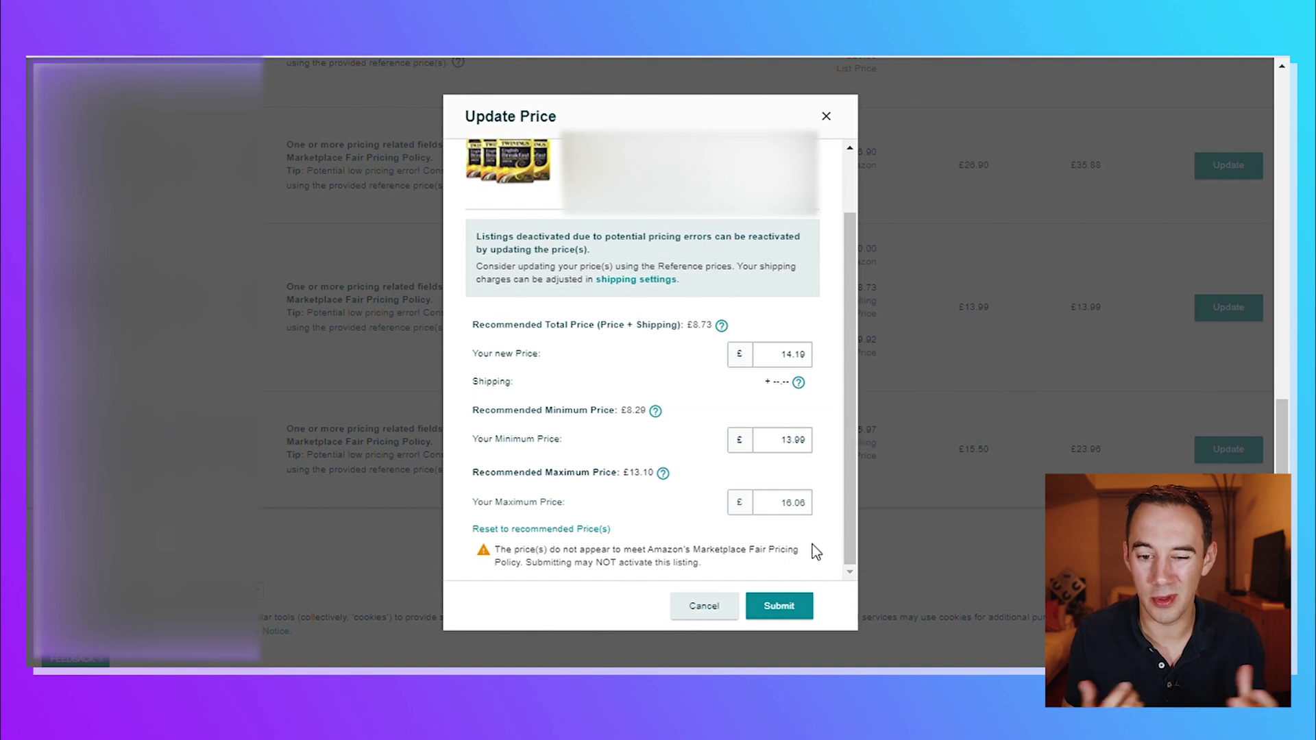
Step: Submit the revised prices to reactivate the listing and return to the seller dashboard
{"action": "left_click", "coordinate": [785, 612]}
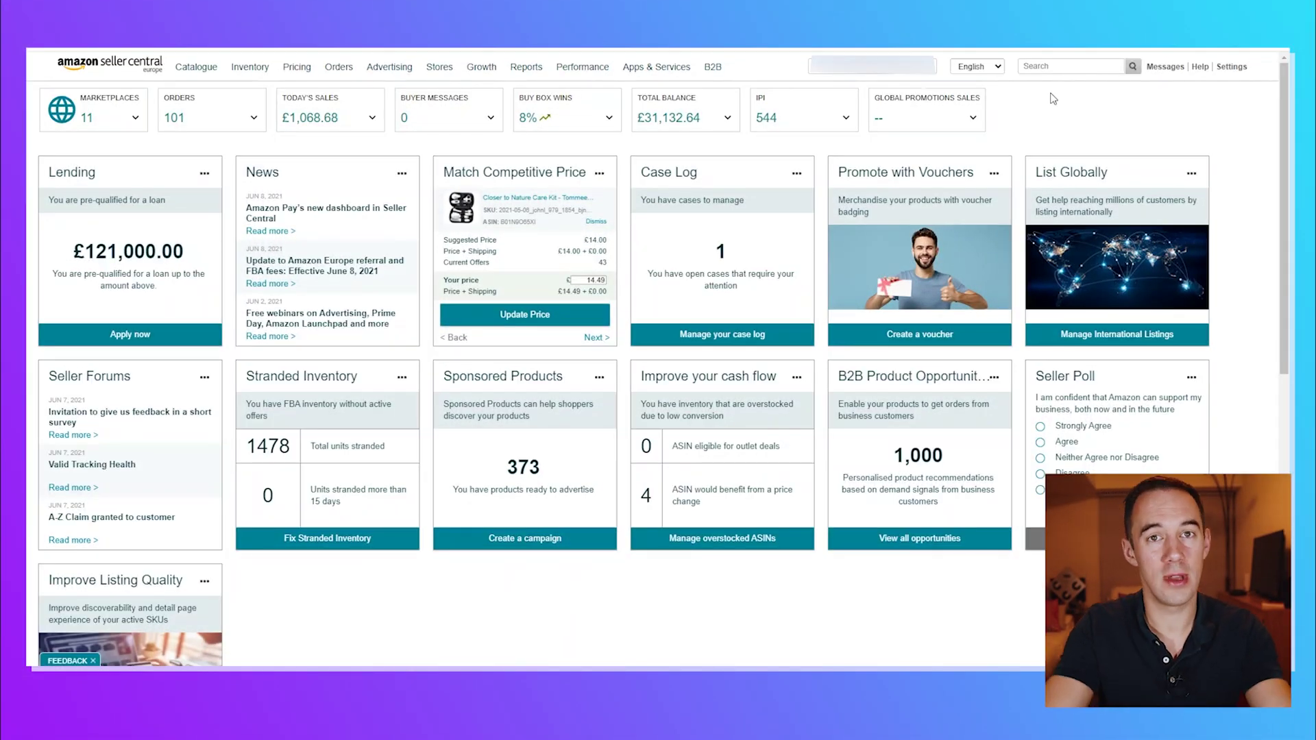
Step: Go to the Get Support page through Seller Central's Help pages
{"action": "left_click", "coordinate": [1206, 71]}
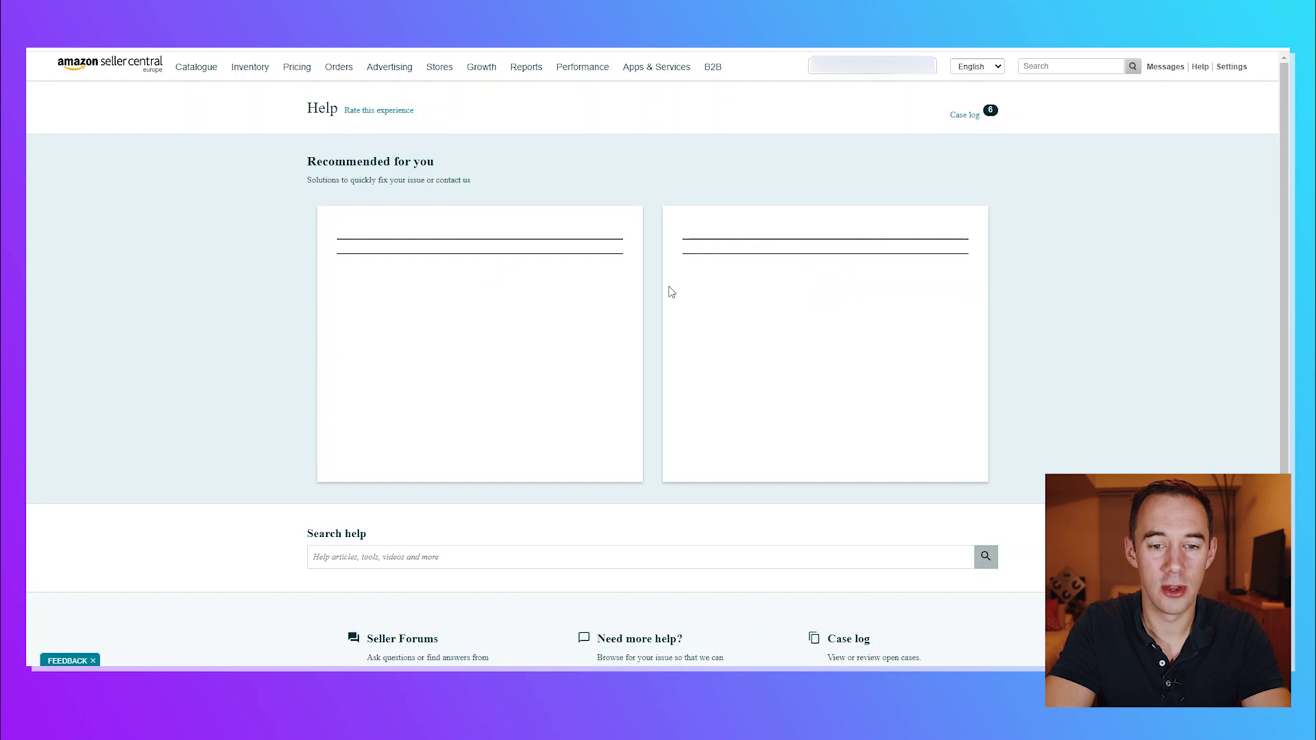
{"action": "scroll", "coordinate": [649, 332], "scroll_direction": "down", "scroll_amount": 3}
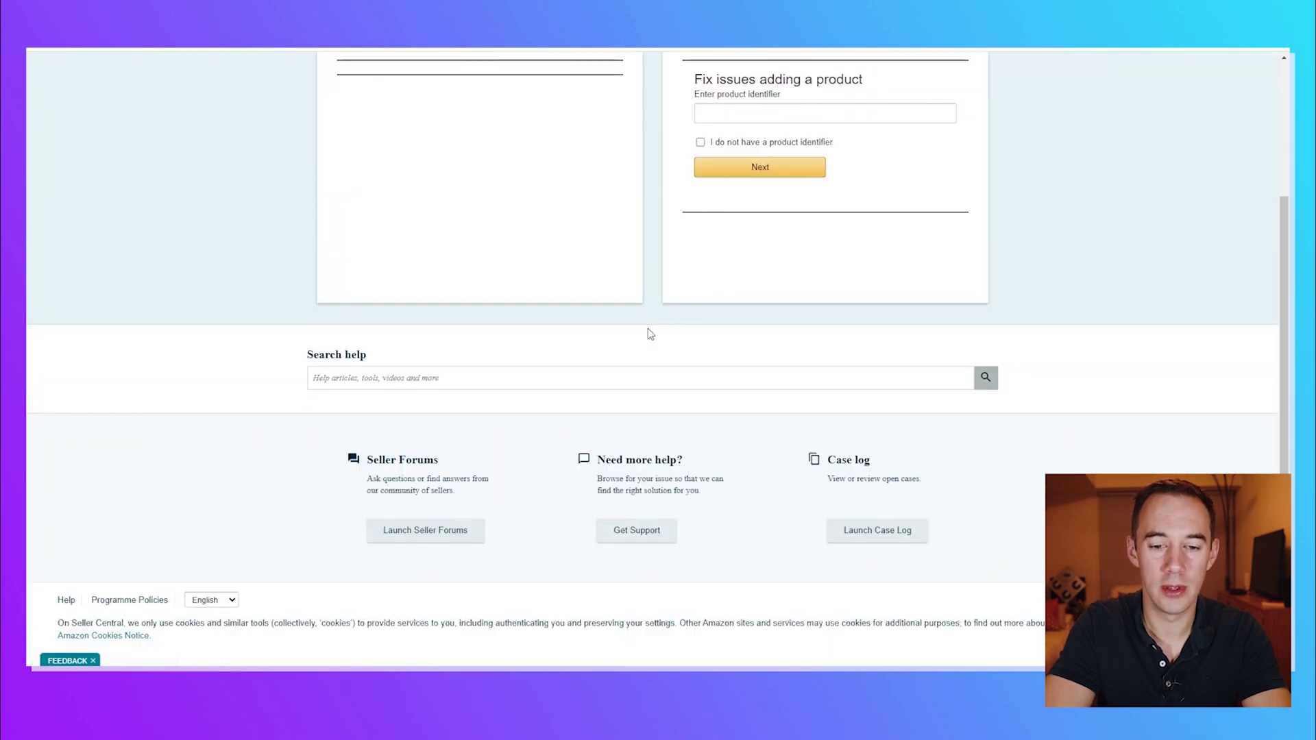
{"action": "left_click", "coordinate": [660, 532]}
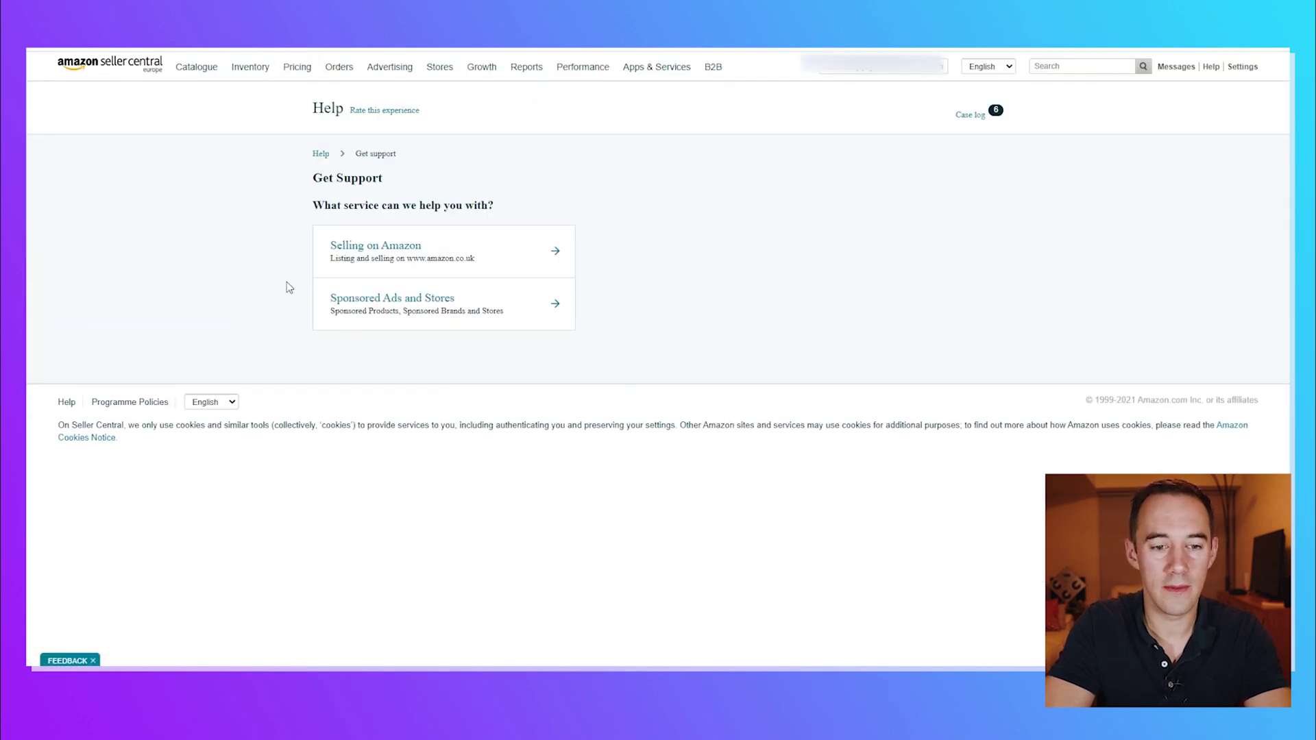
Step: Choose Selling on Amazon support, describe the issue as 'Fixed priced alerts', and continue
{"action": "left_click", "coordinate": [375, 269]}
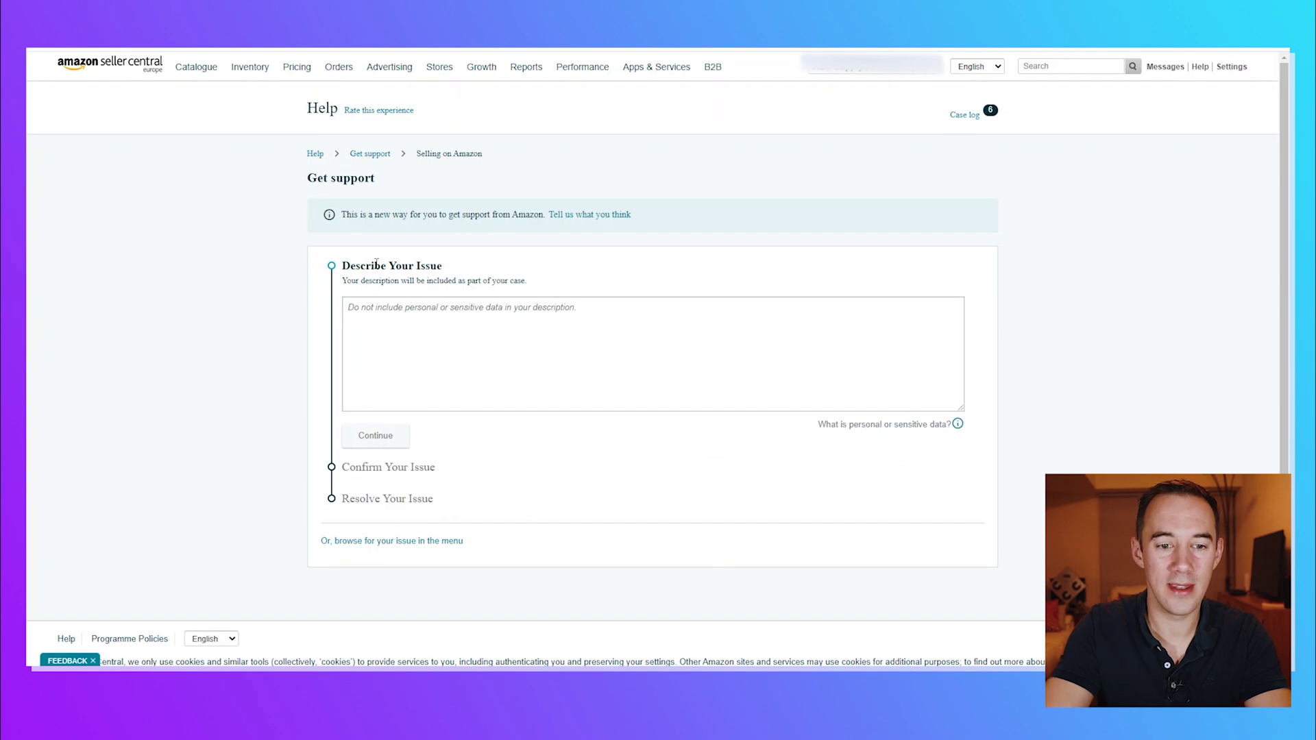
{"action": "left_click", "coordinate": [418, 316]}
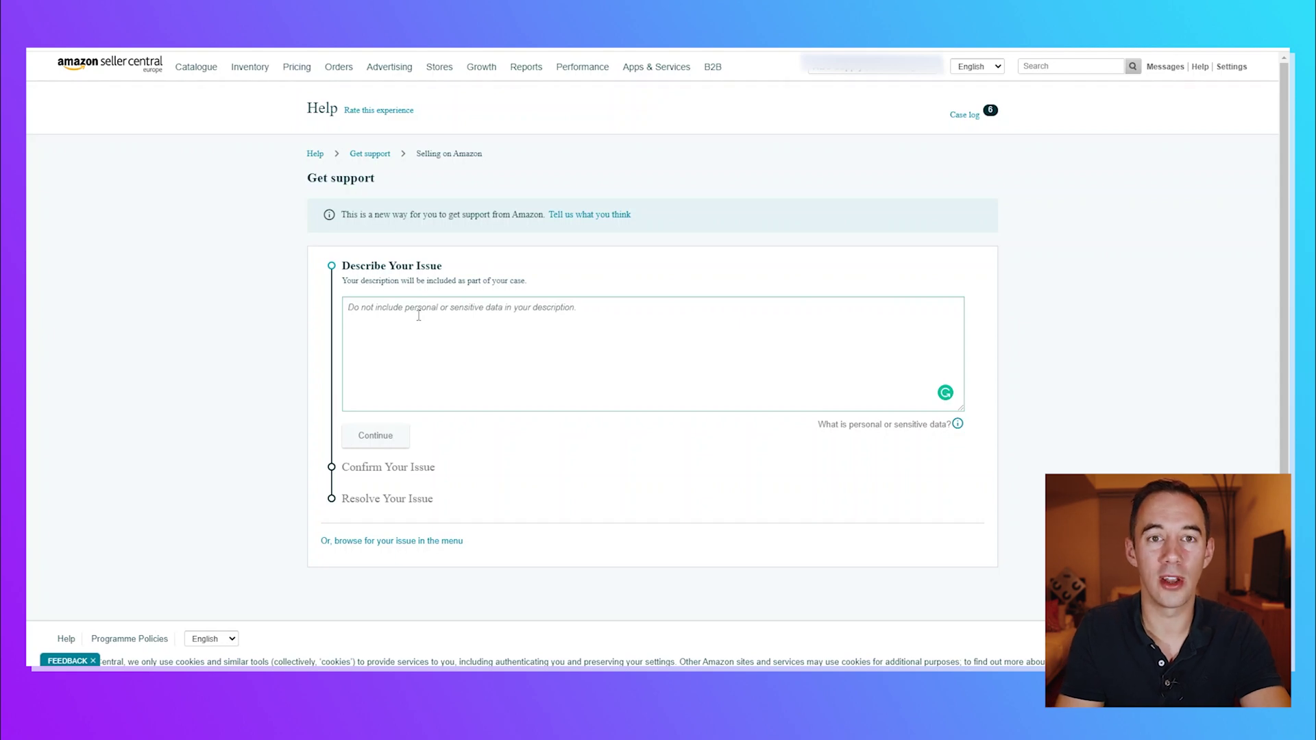
{"action": "type", "text": "Fixed aler"}
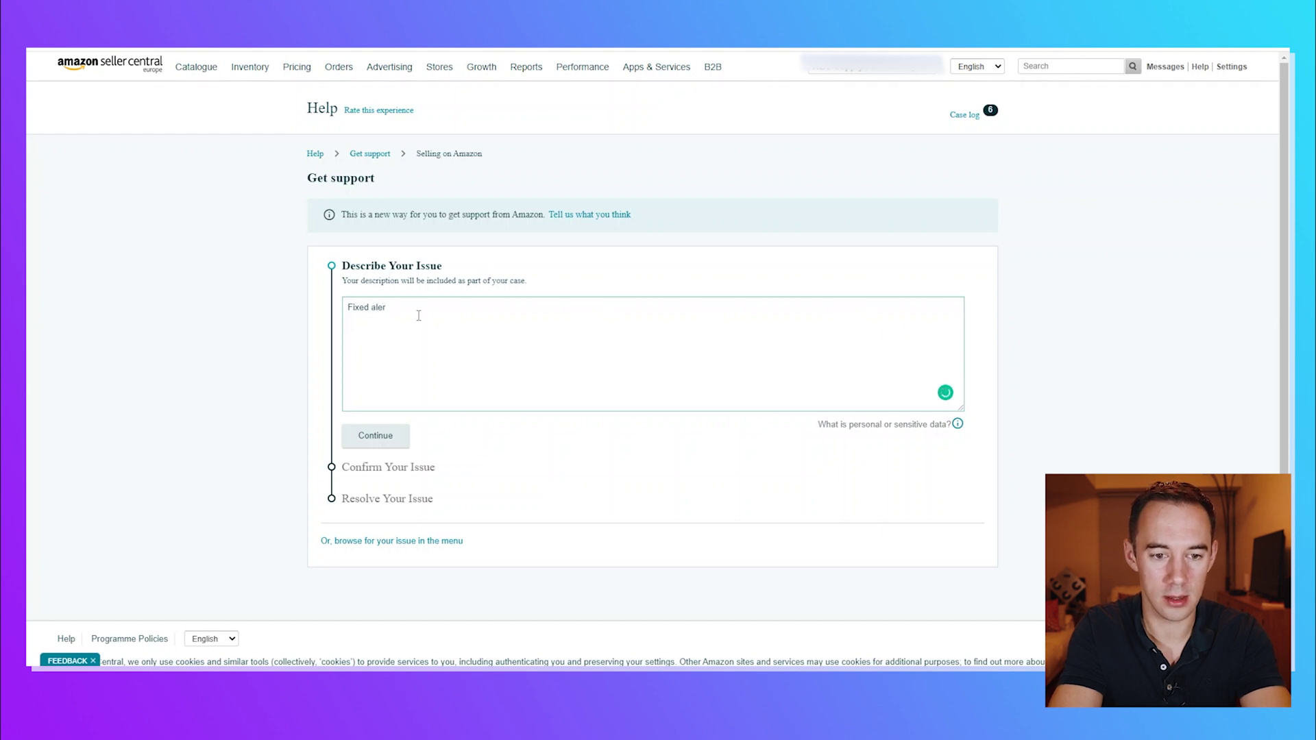
{"action": "key", "text": "BackSpace"}
{"action": "key", "text": "BackSpace"}
{"action": "key", "text": "BackSpace"}
{"action": "key", "text": "BackSpace"}
{"action": "type", "text": "priced alerts"}
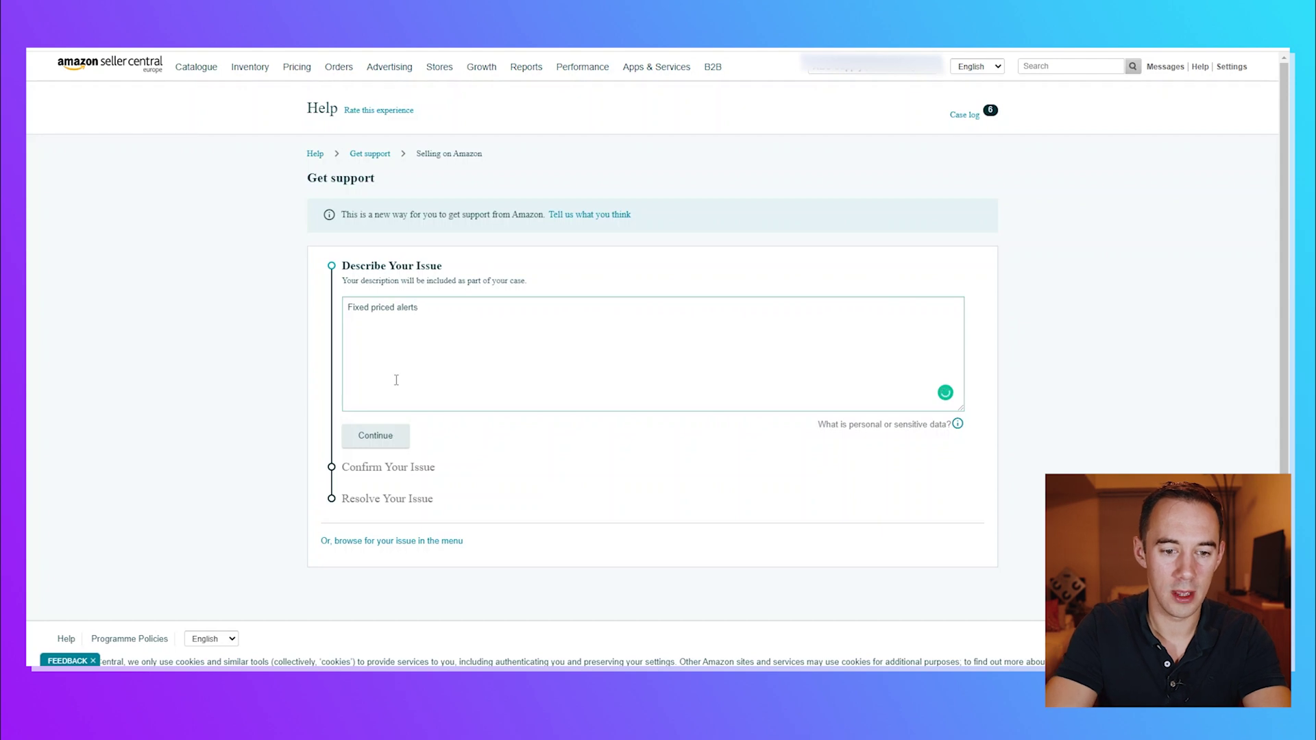
{"action": "left_click", "coordinate": [368, 442]}
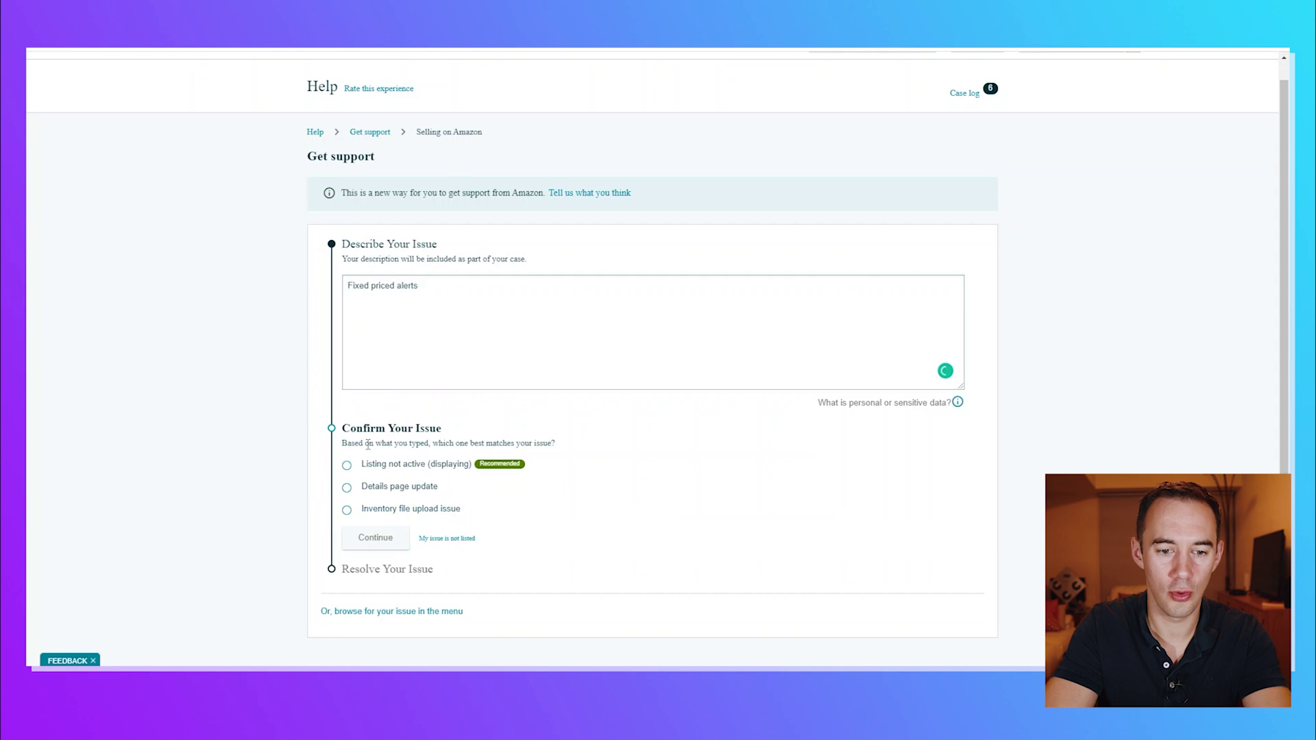
Step: Pick Listing not active, mark the issue as not listed, and continue under Product/listing related
{"action": "scroll", "coordinate": [368, 444], "scroll_direction": "down", "scroll_amount": 1}
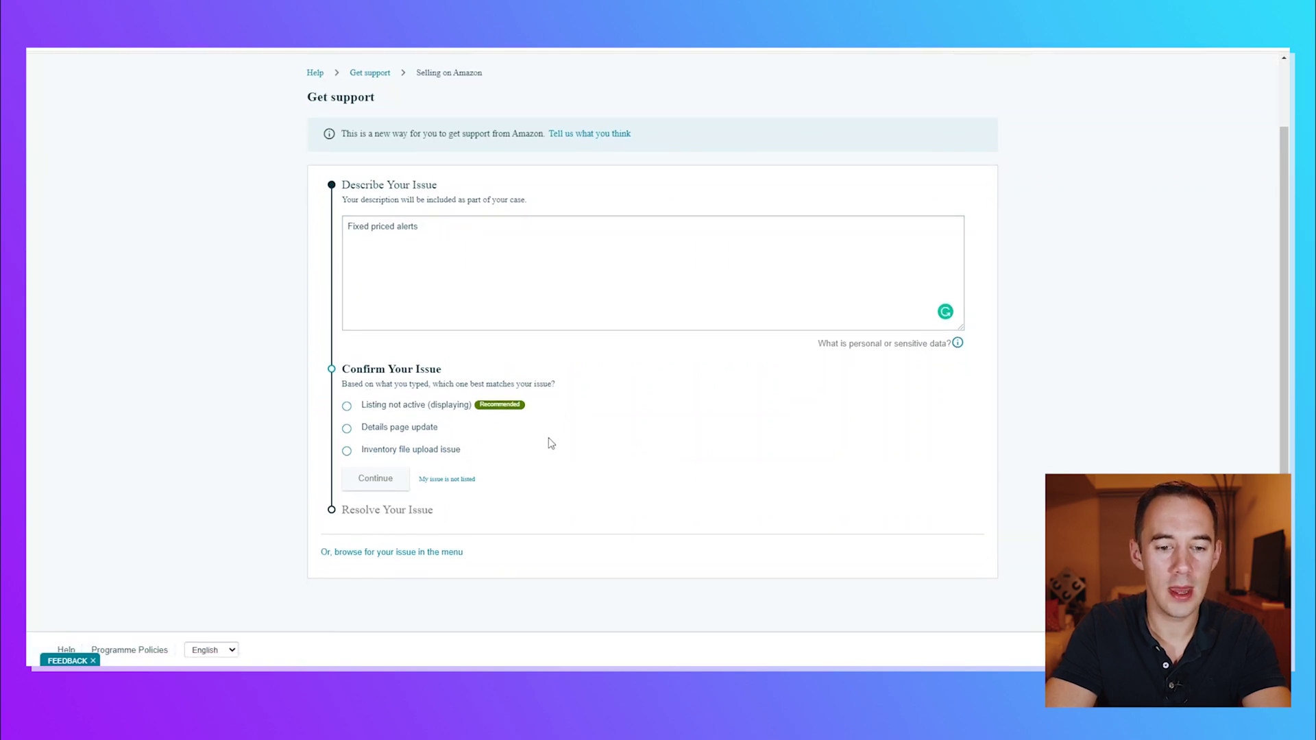
{"action": "left_click", "coordinate": [383, 411]}
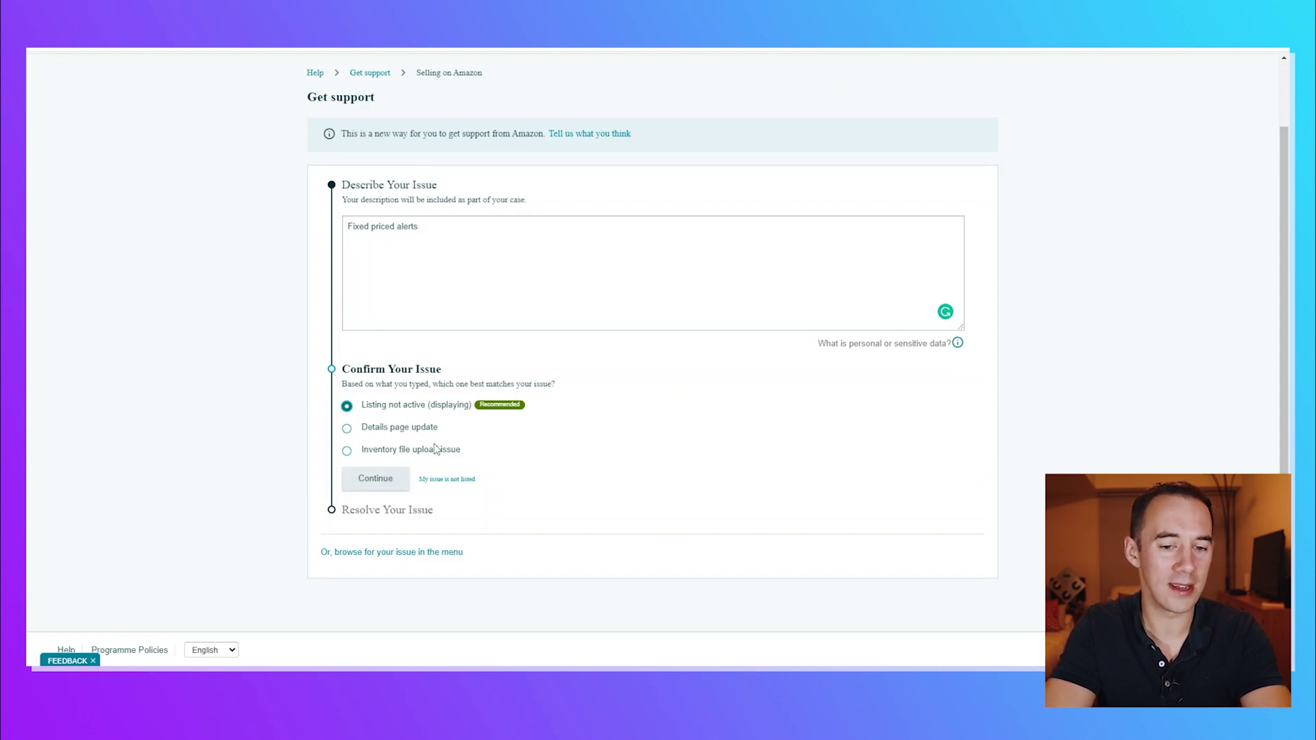
{"action": "left_click", "coordinate": [458, 480]}
{"action": "scroll", "coordinate": [463, 485], "scroll_direction": "down", "scroll_amount": 1}
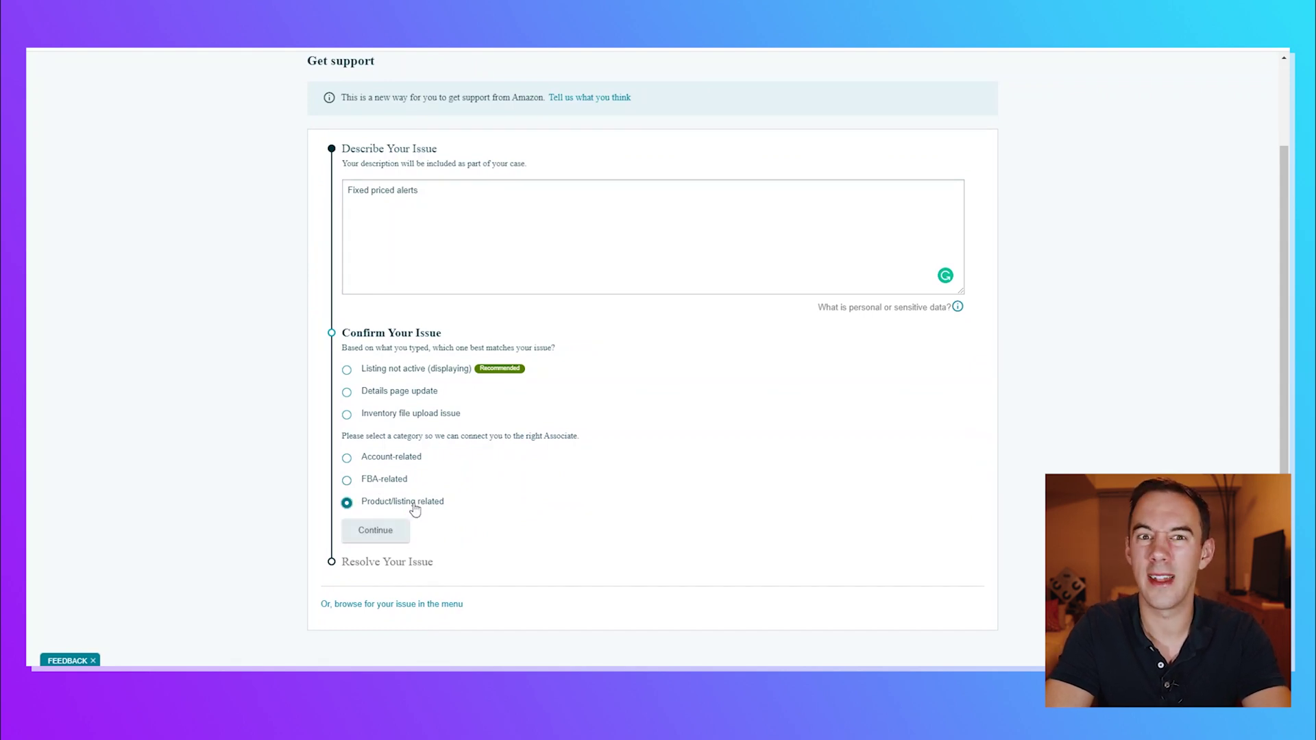
{"action": "left_click", "coordinate": [375, 530]}
{"action": "scroll", "coordinate": [388, 538], "scroll_direction": "down", "scroll_amount": 2}
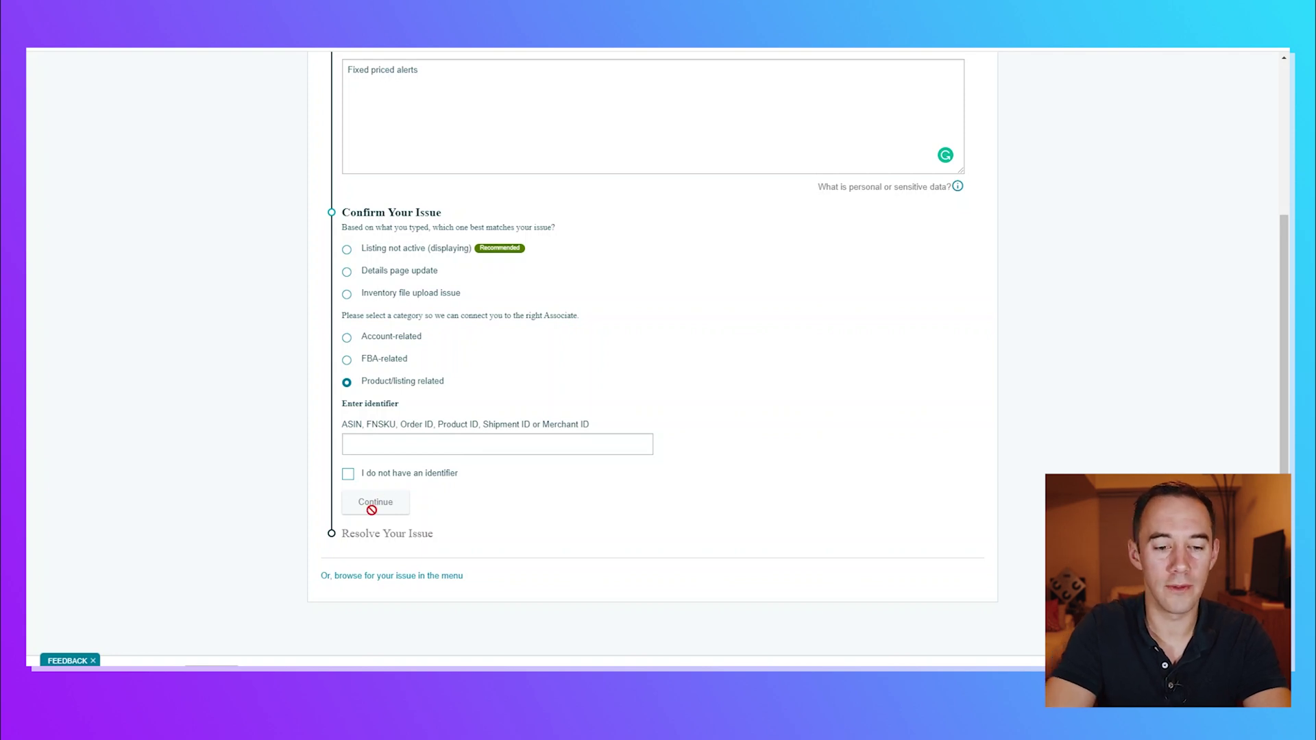
{"action": "scroll", "coordinate": [388, 523], "scroll_direction": "down", "scroll_amount": 1}
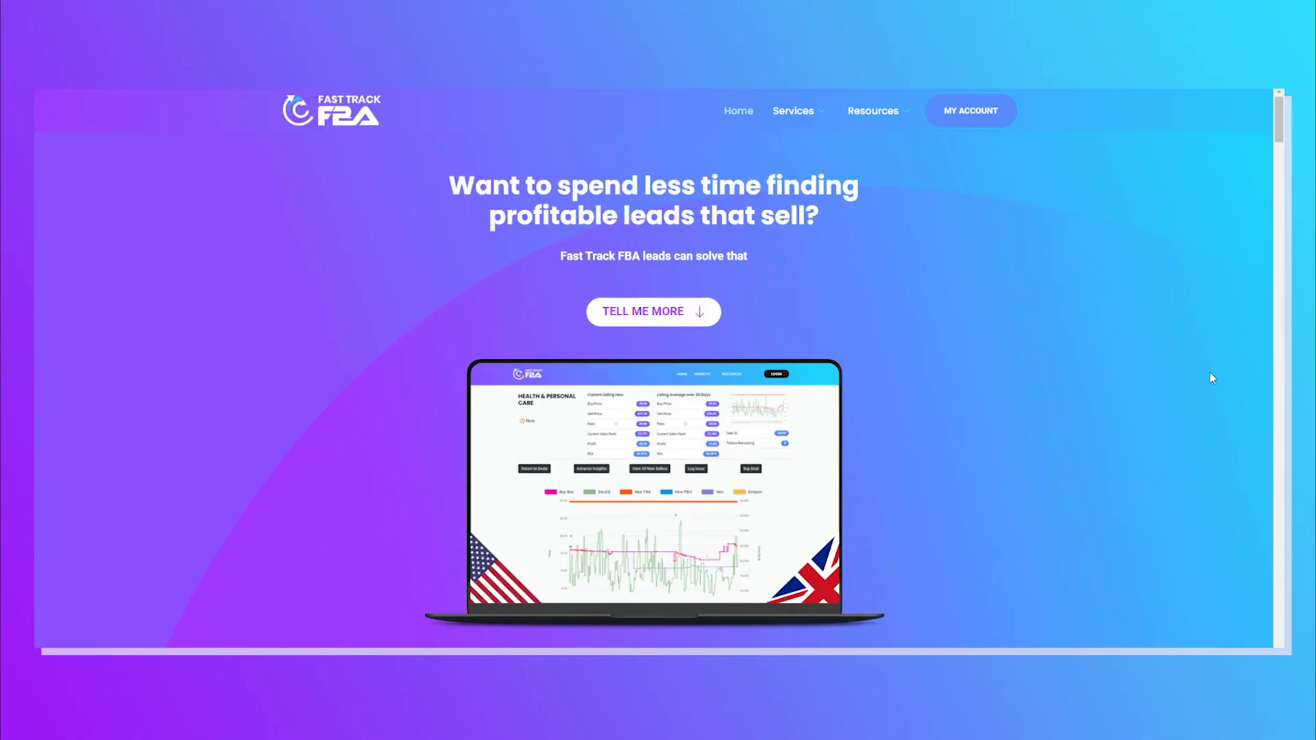
Step: Browse the Amazon Virtual Assistants page from Services down to the footer and minimize the chat panel
{"action": "mouse_move", "coordinate": [796, 135]}
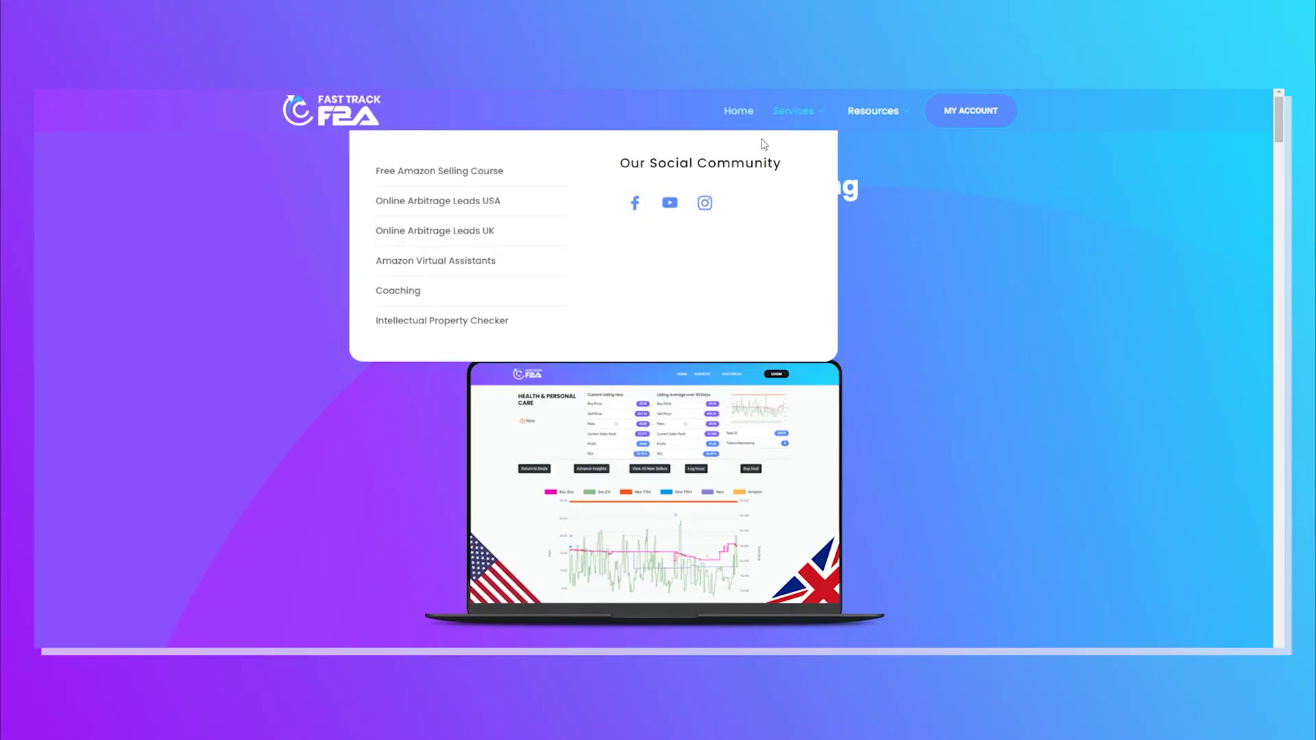
{"action": "left_click", "coordinate": [447, 271]}
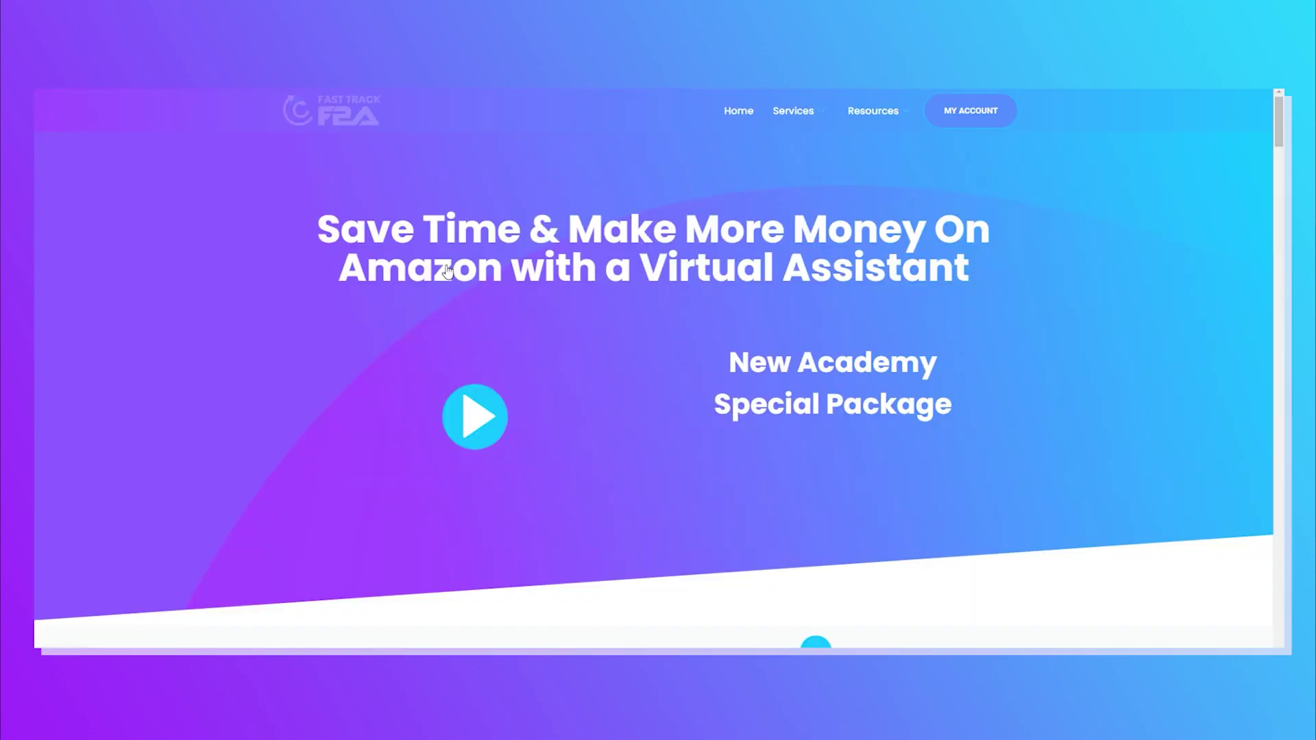
{"action": "scroll", "coordinate": [1113, 395], "scroll_direction": "down", "scroll_amount": 15}
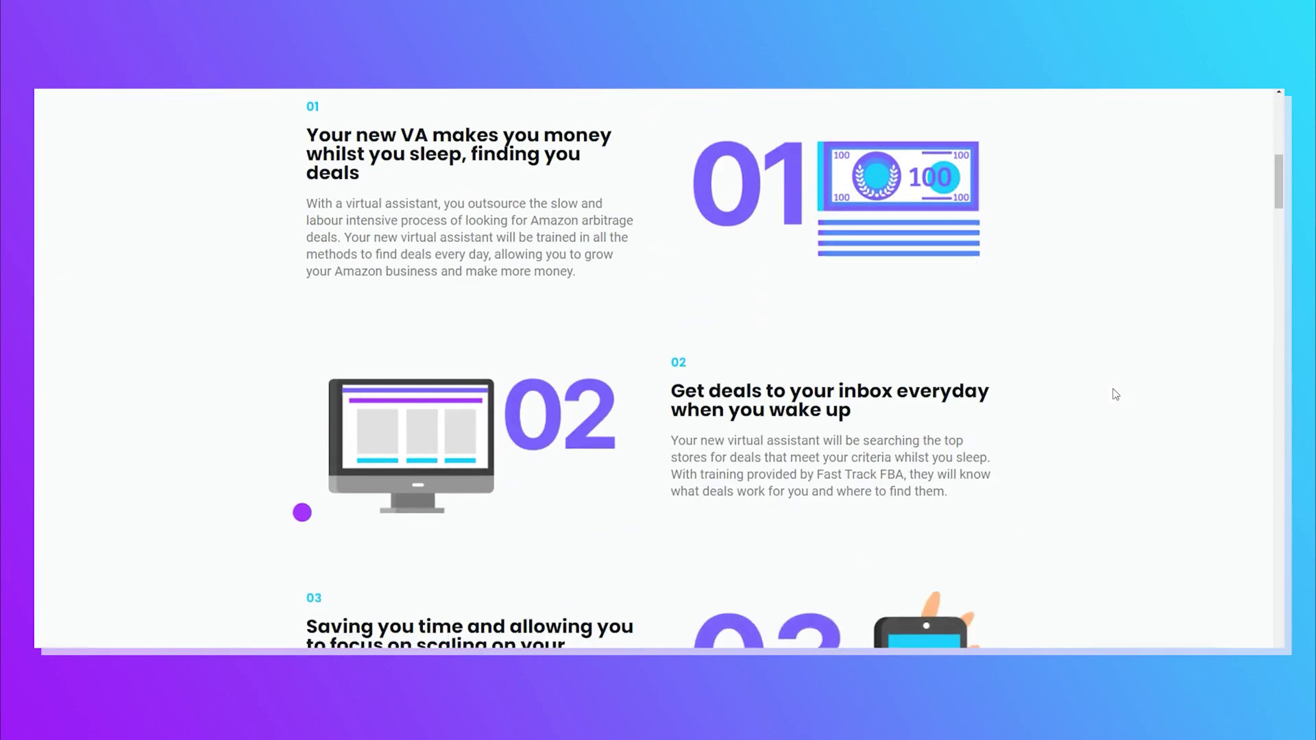
{"action": "scroll", "coordinate": [1116, 395], "scroll_direction": "down", "scroll_amount": 15}
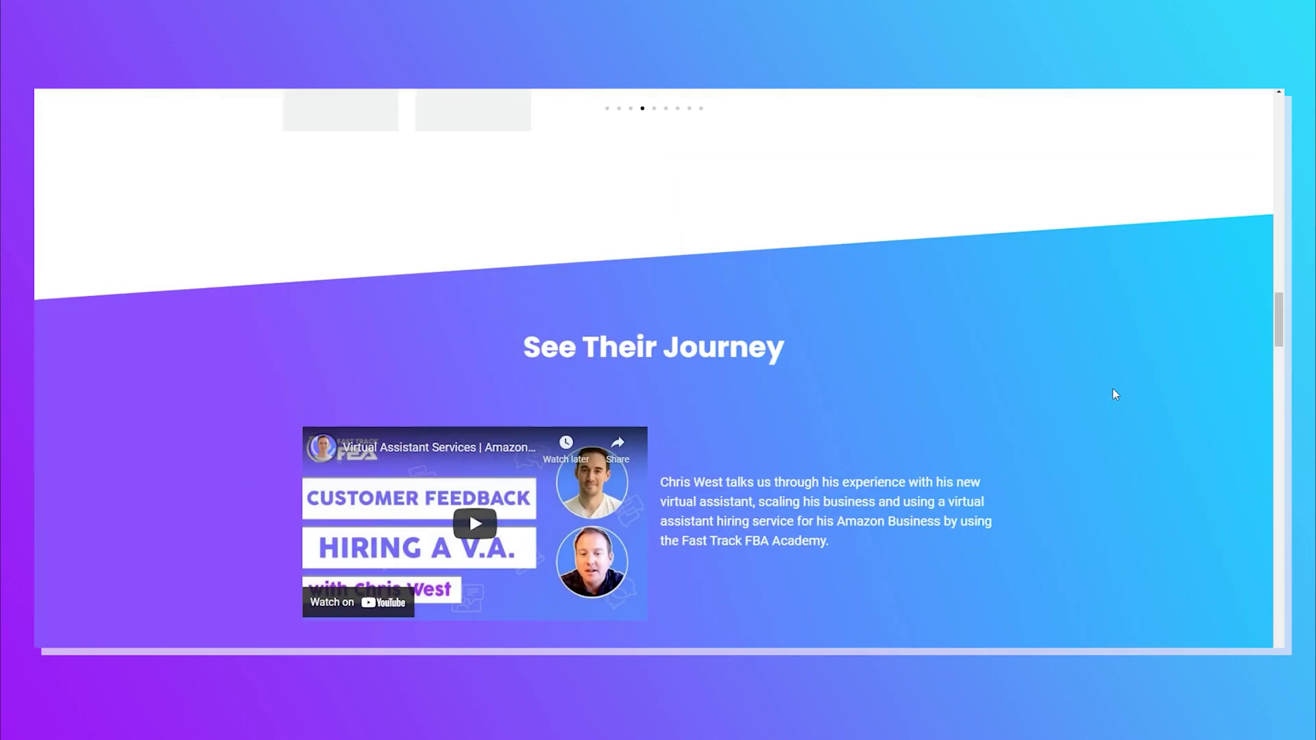
{"action": "scroll", "coordinate": [1115, 394], "scroll_direction": "down", "scroll_amount": 15}
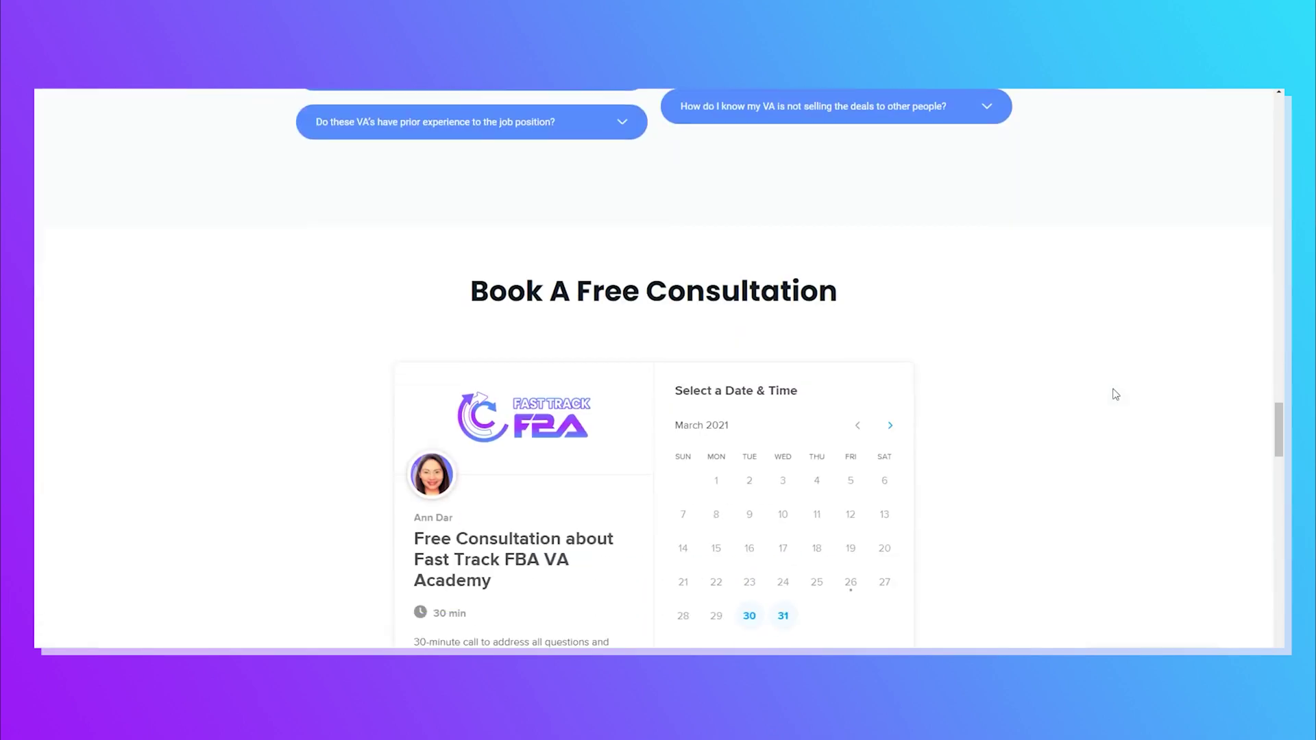
{"action": "scroll", "coordinate": [1116, 394], "scroll_direction": "down", "scroll_amount": 15}
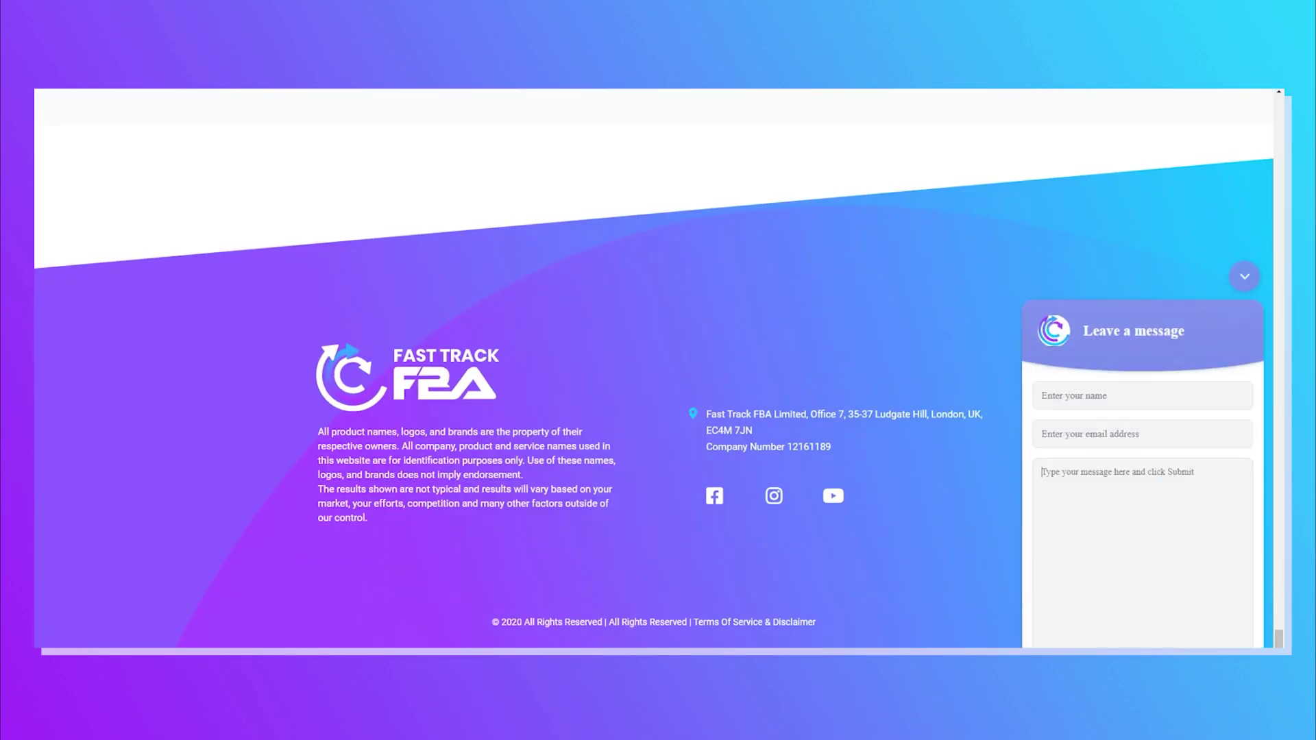
{"action": "left_click", "coordinate": [1240, 279]}
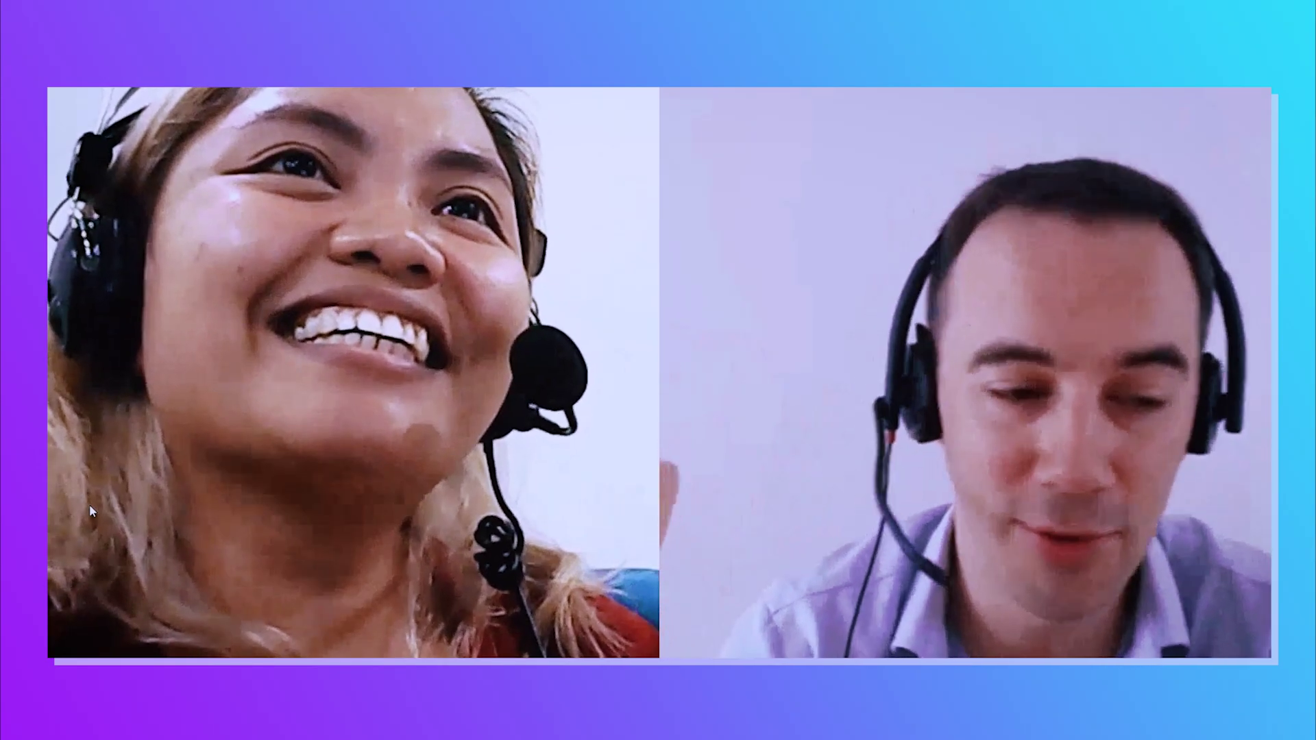